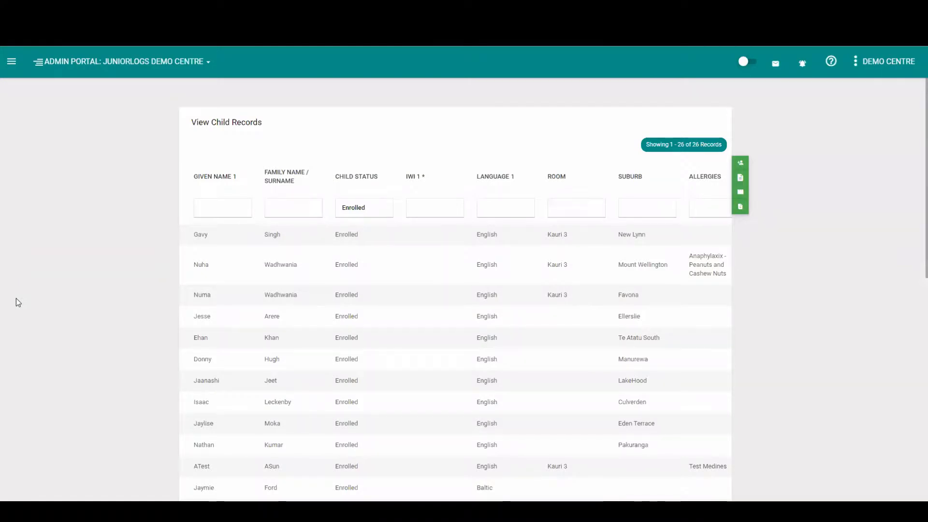
# Filter the child records by a family name, then clear the family name filter
pyautogui.click(273, 199)
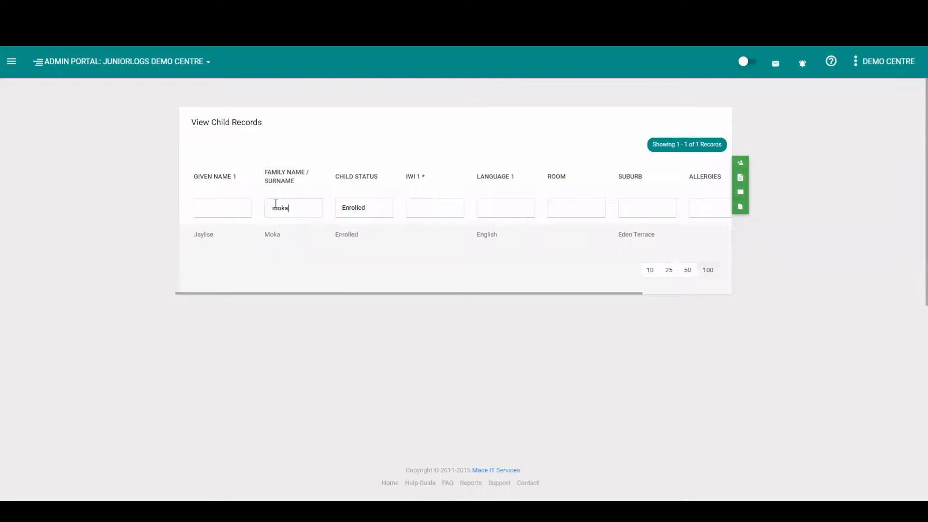
pyautogui.press('BackSpace')
pyautogui.press('BackSpace')
pyautogui.press('BackSpace')
pyautogui.press('BackSpace')
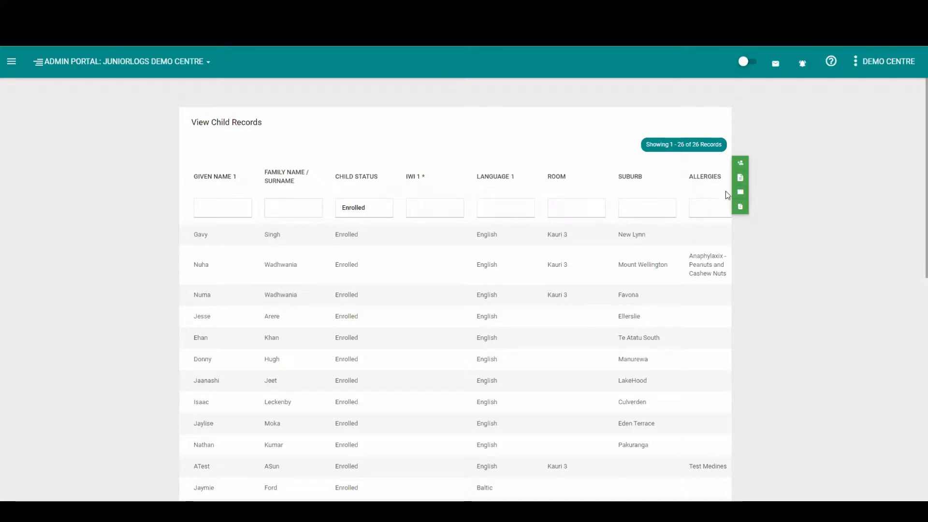
# Add the Language 2 and Language 3 columns to the child records list with the column picker
pyautogui.click(739, 192)
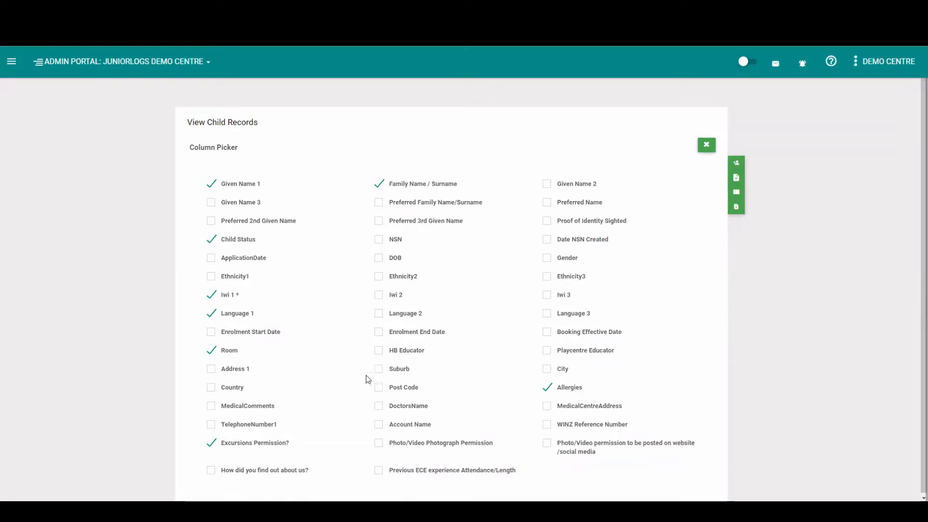
pyautogui.click(379, 313)
pyautogui.click(547, 314)
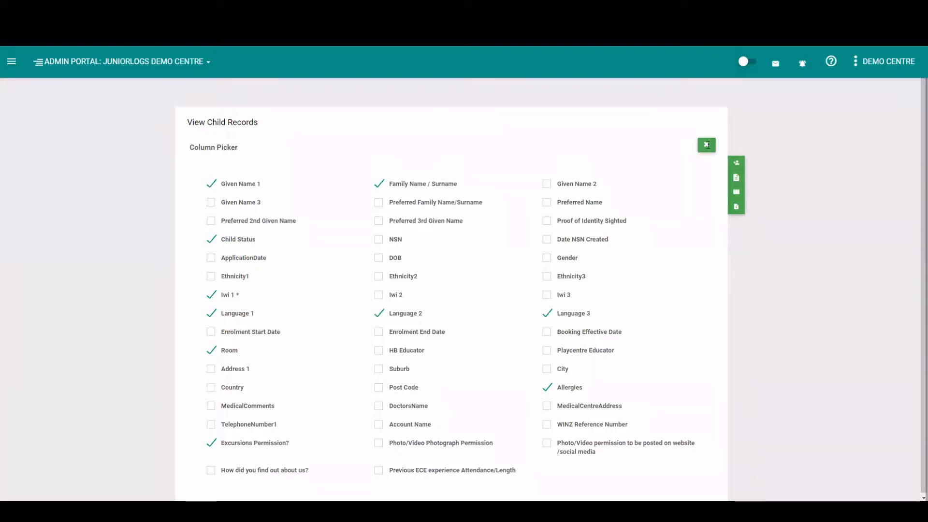
pyautogui.click(707, 145)
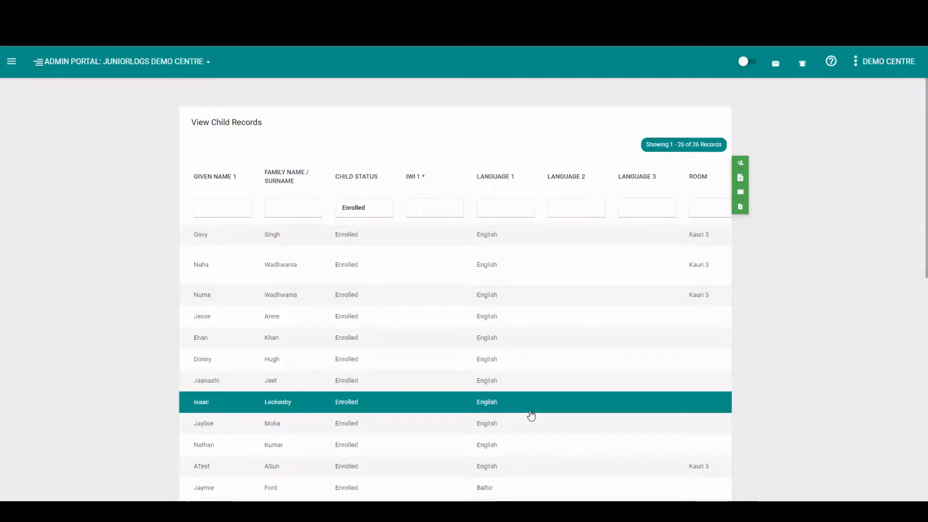
# Export the child records list to a spreadsheet and open the downloaded file
pyautogui.hscroll(3, 301, 394)
pyautogui.hscroll(-3, 301, 394)
pyautogui.scroll(-1, 129, 383)
pyautogui.scroll(-3, 130, 384)
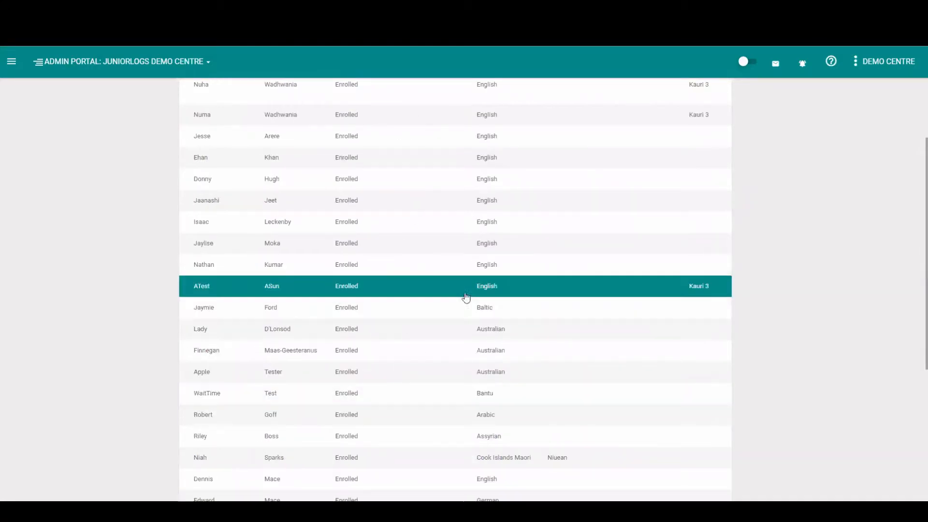
pyautogui.scroll(4, 828, 257)
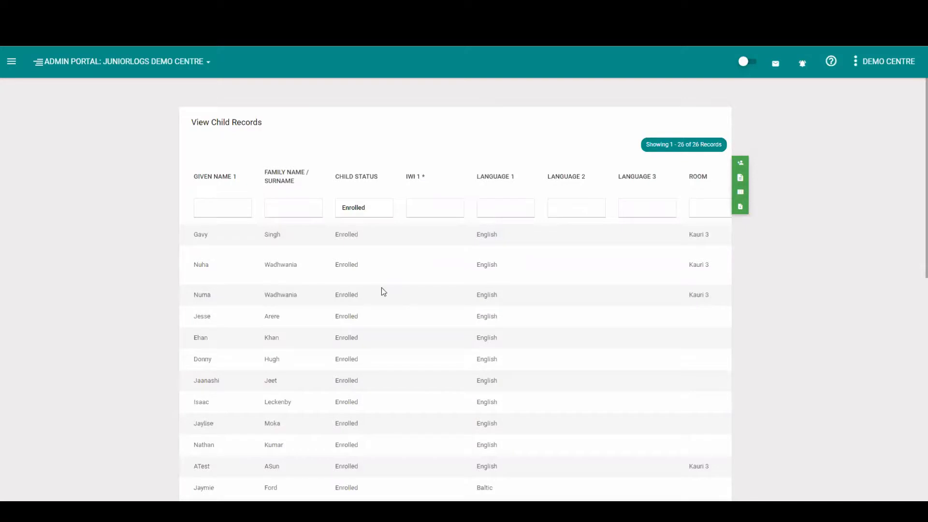
pyautogui.moveTo(294, 510)
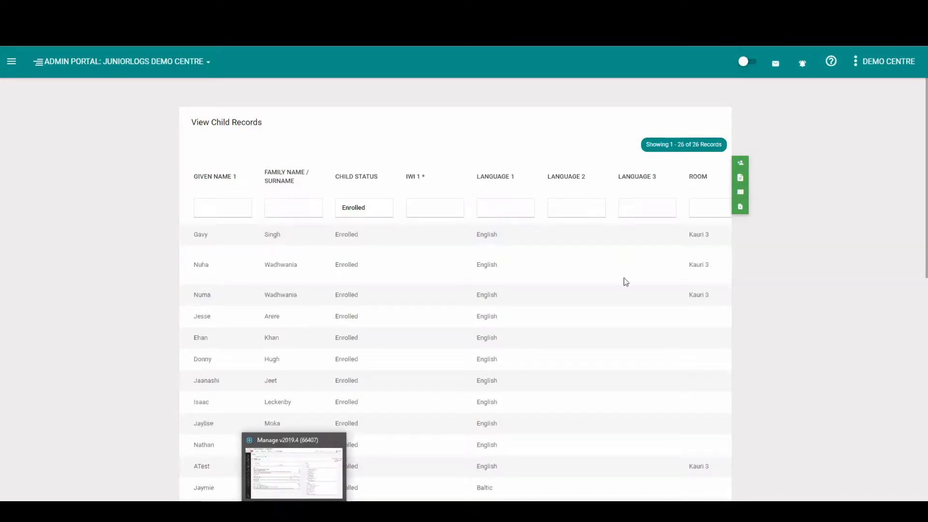
pyautogui.click(742, 181)
pyautogui.click(52, 489)
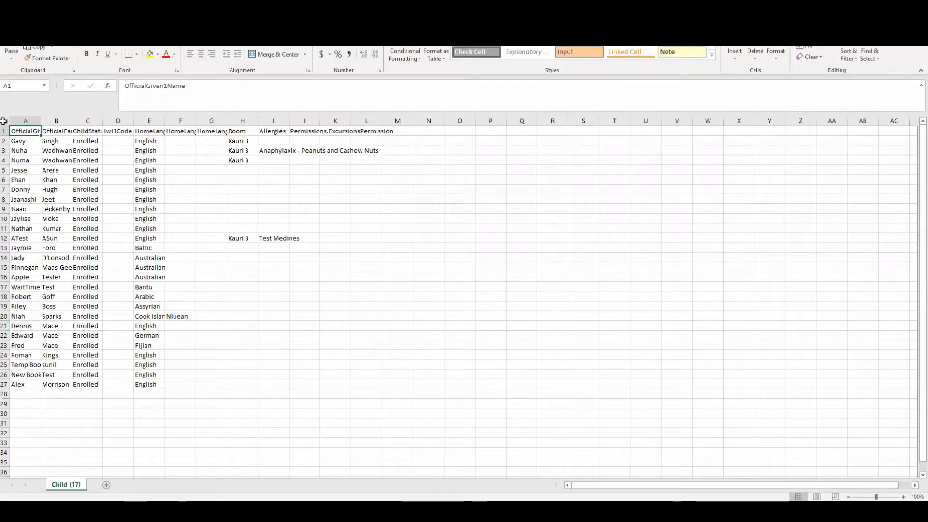
# In Excel, select the whole sheet and autofit all column widths
pyautogui.click(5, 121)
pyautogui.doubleClick(40, 119)
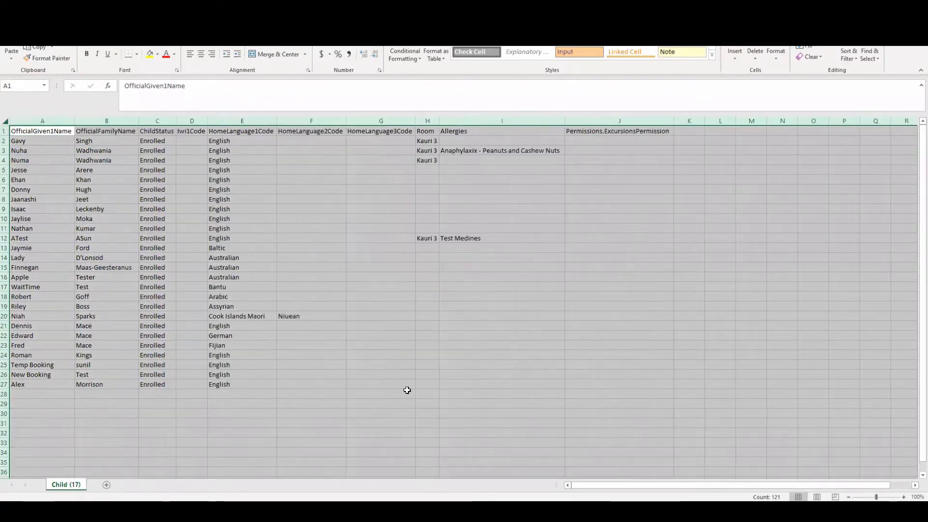
pyautogui.click(405, 393)
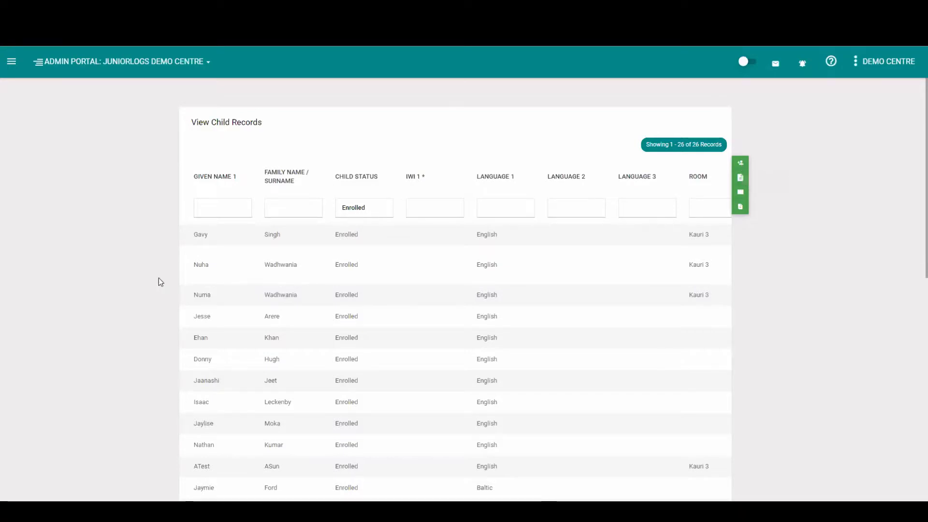
# Open the first child's record and scroll through its Child Details tab
pyautogui.doubleClick(258, 239)
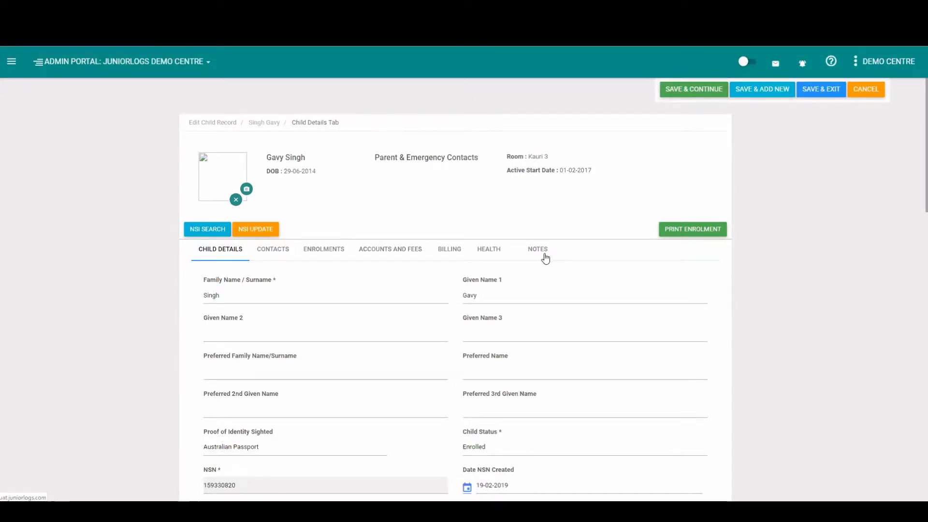
pyautogui.scroll(-2, 544, 258)
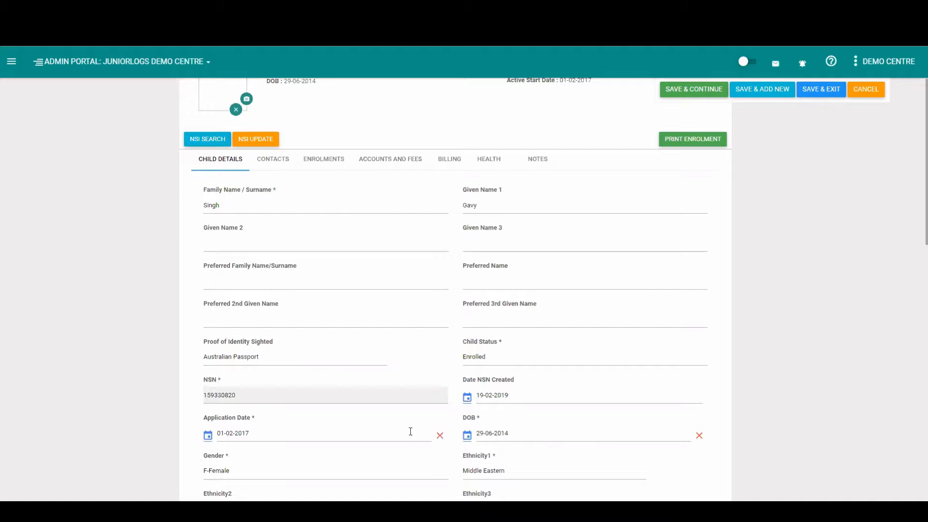
pyautogui.scroll(-3, 410, 432)
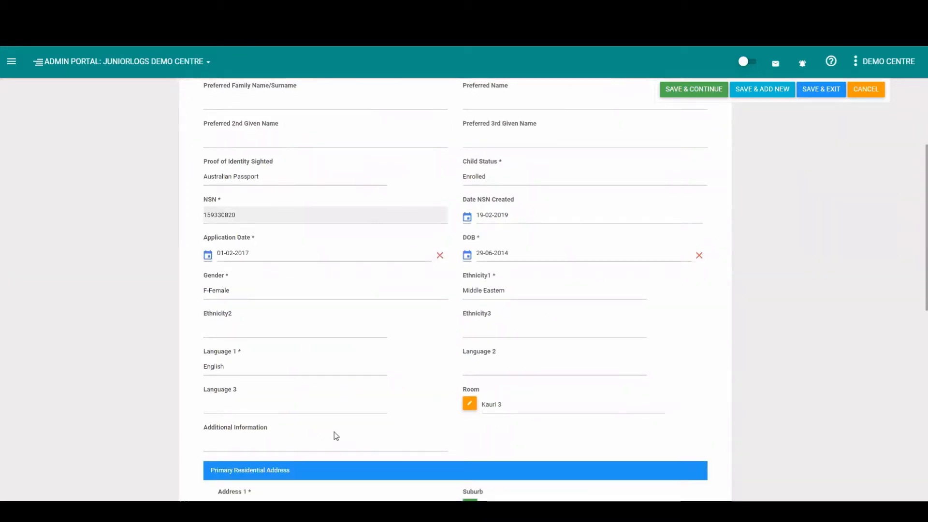
pyautogui.scroll(4, 334, 434)
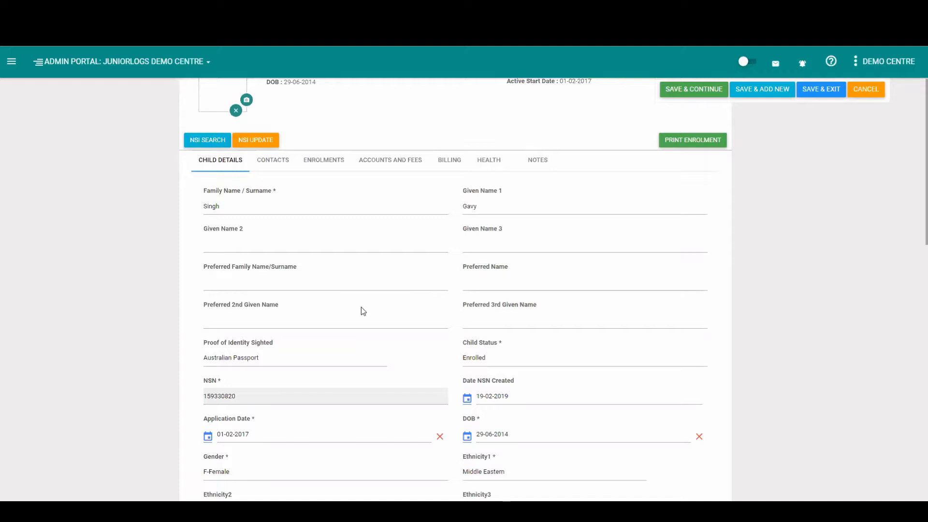
# View the child's Contacts tab, then the Enrolments tab, scrolling through the booking schedule and past enrolments
pyautogui.click(276, 162)
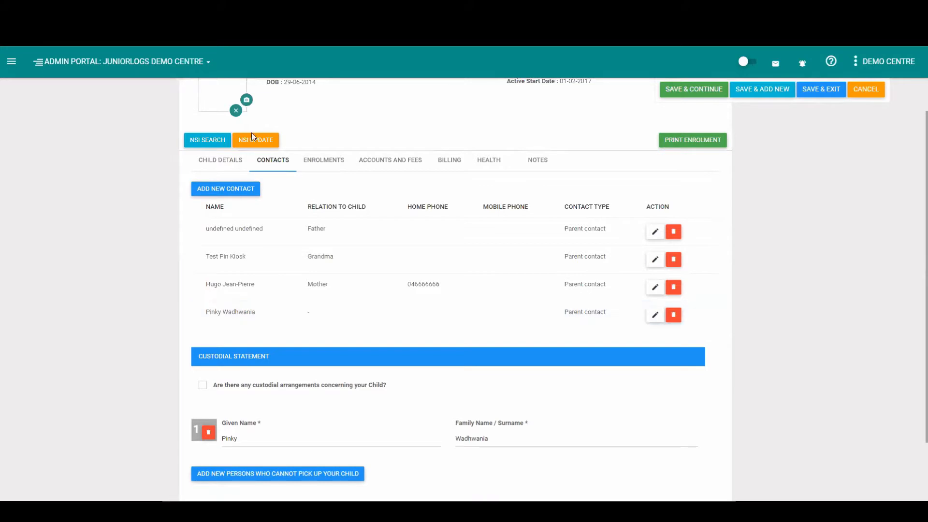
pyautogui.click(333, 166)
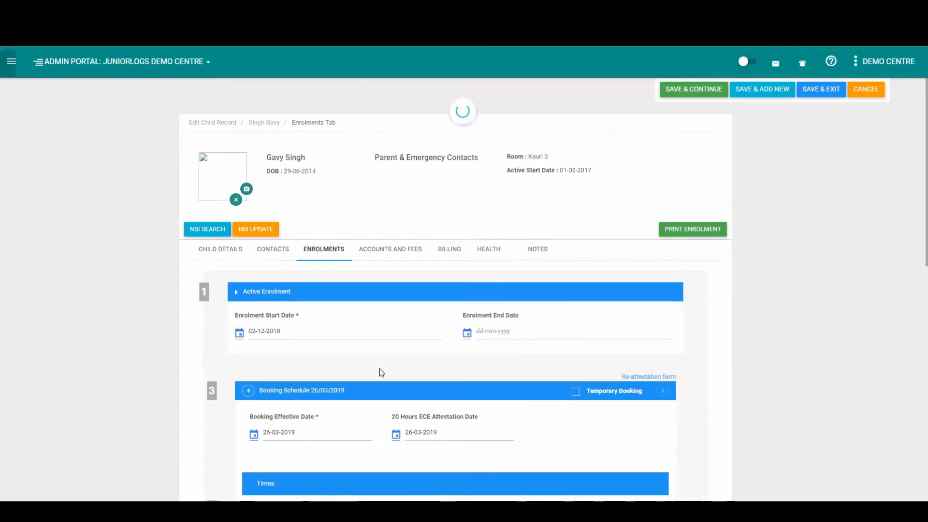
pyautogui.scroll(-1, 380, 369)
pyautogui.scroll(-5, 380, 369)
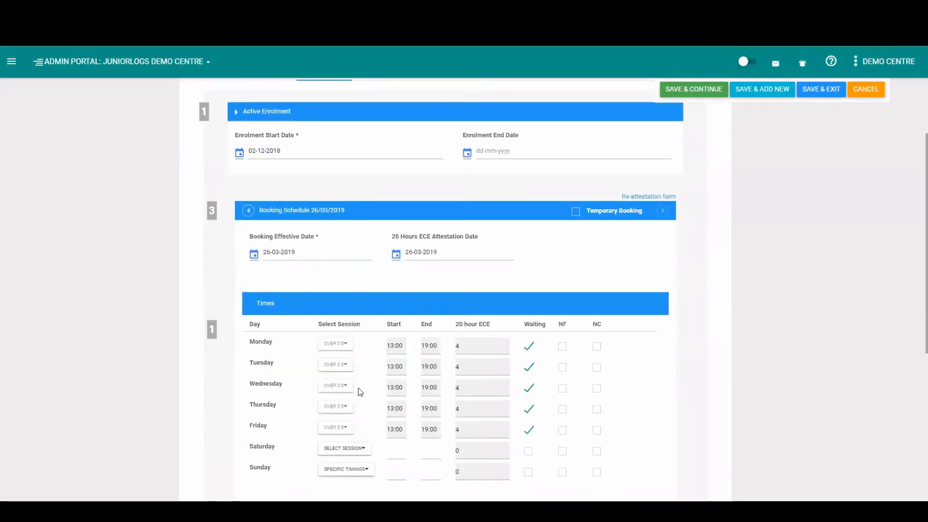
pyautogui.scroll(-3, 357, 389)
pyautogui.scroll(-7, 358, 391)
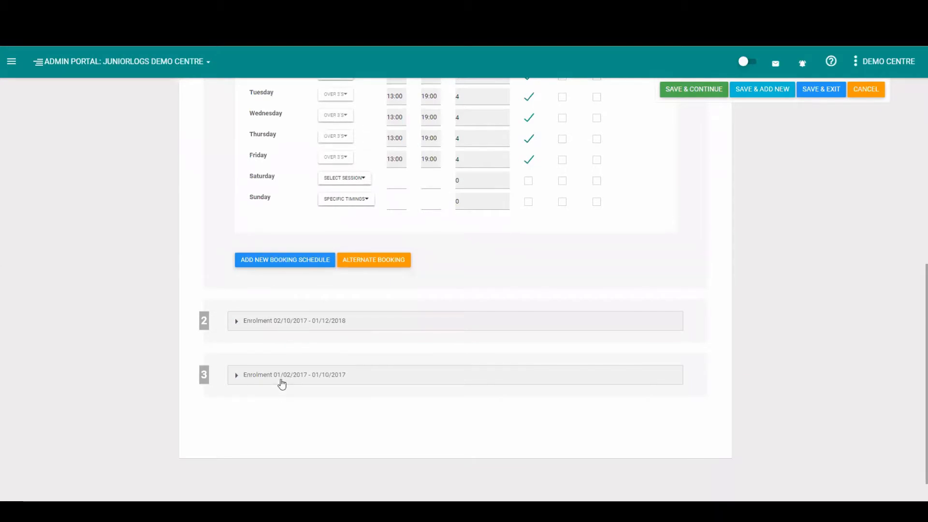
pyautogui.scroll(5, 335, 399)
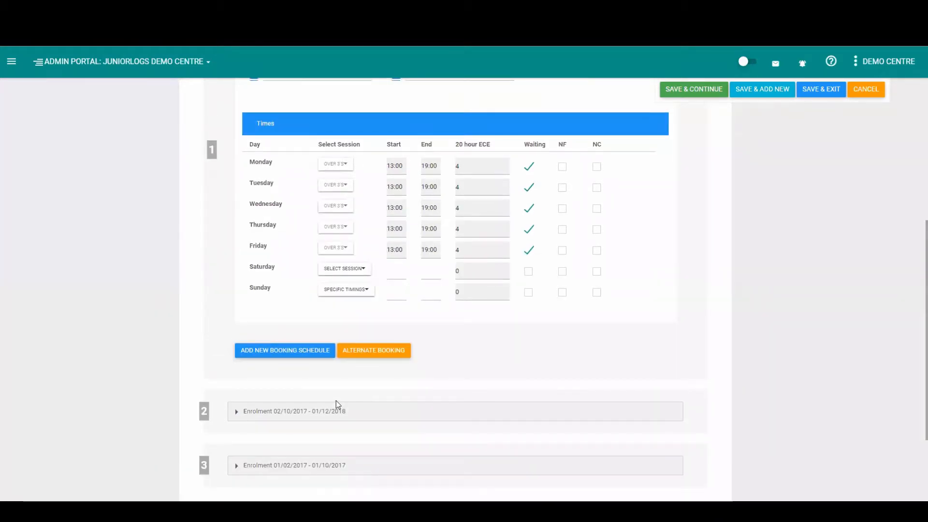
pyautogui.scroll(1, 336, 402)
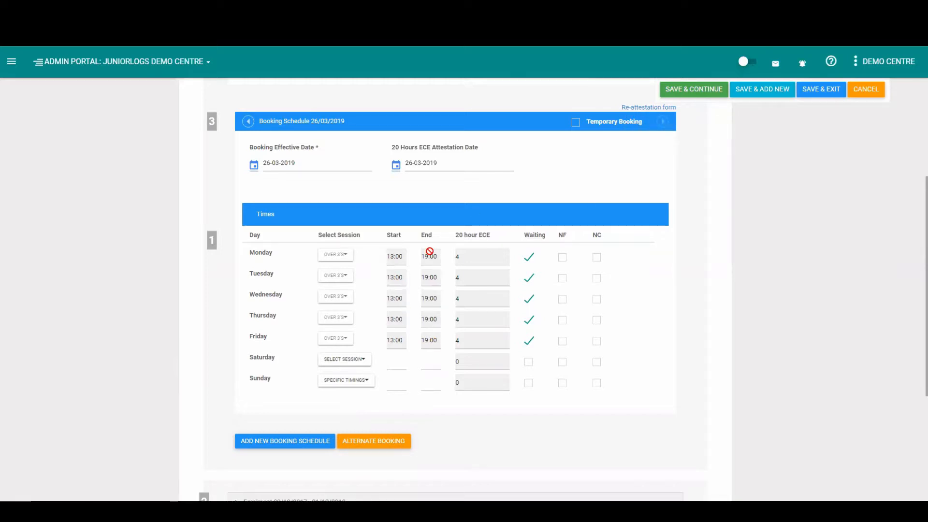
# Review the payee name and shared amount fields on the Accounts and Fees tab
pyautogui.click(640, 108)
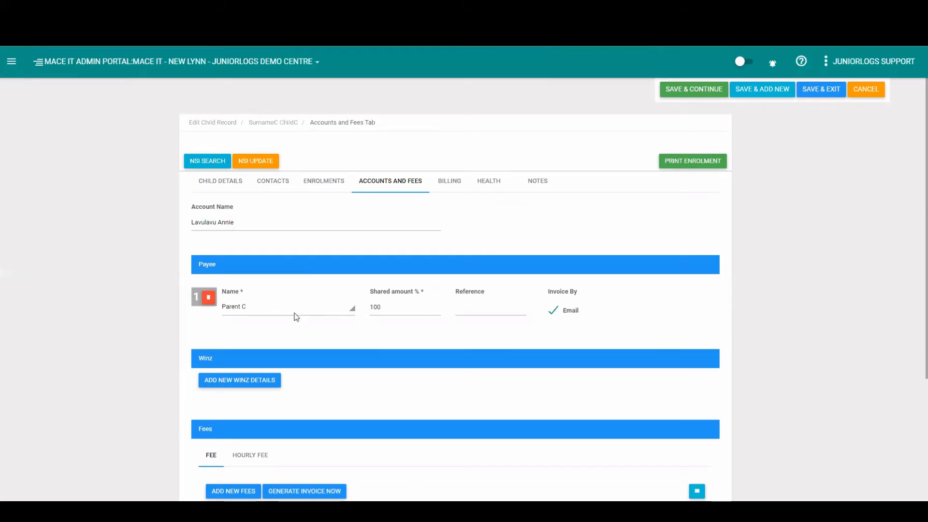
pyautogui.scroll(-2, 286, 321)
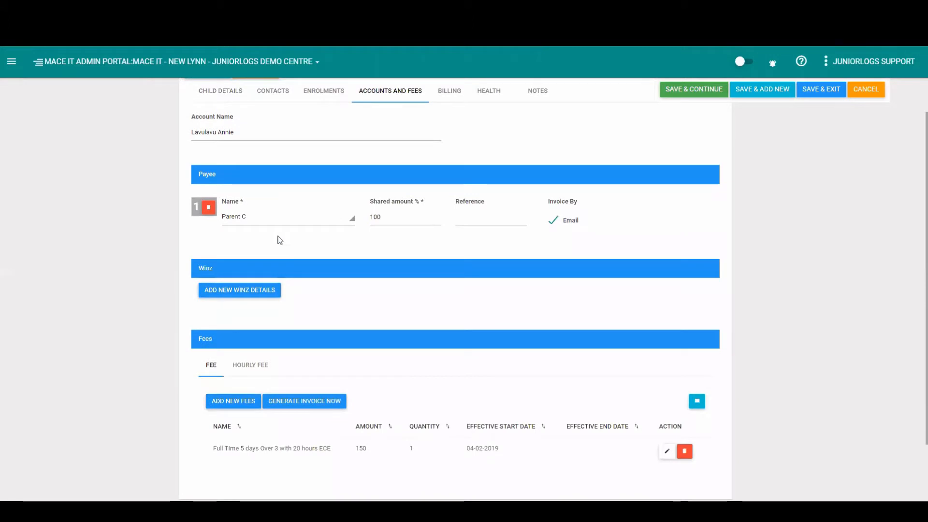
pyautogui.click(276, 221)
pyautogui.click(280, 230)
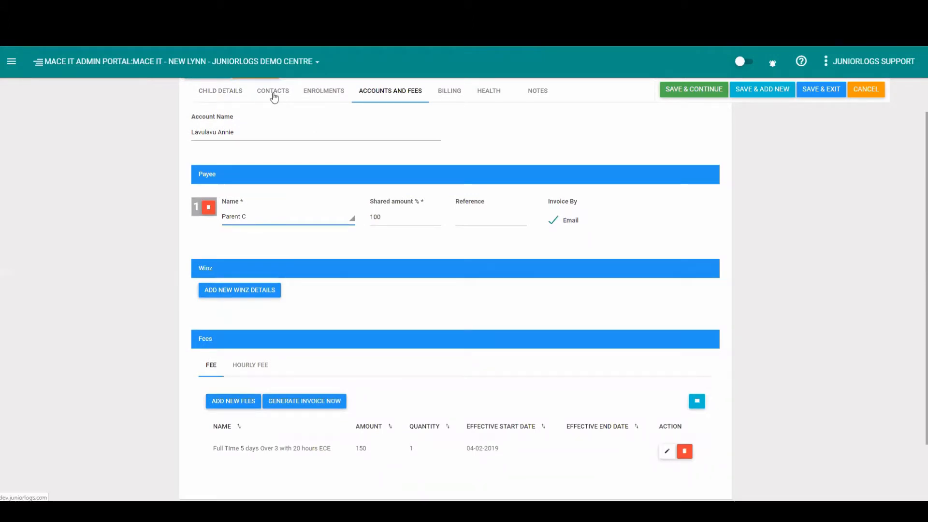
pyautogui.click(386, 216)
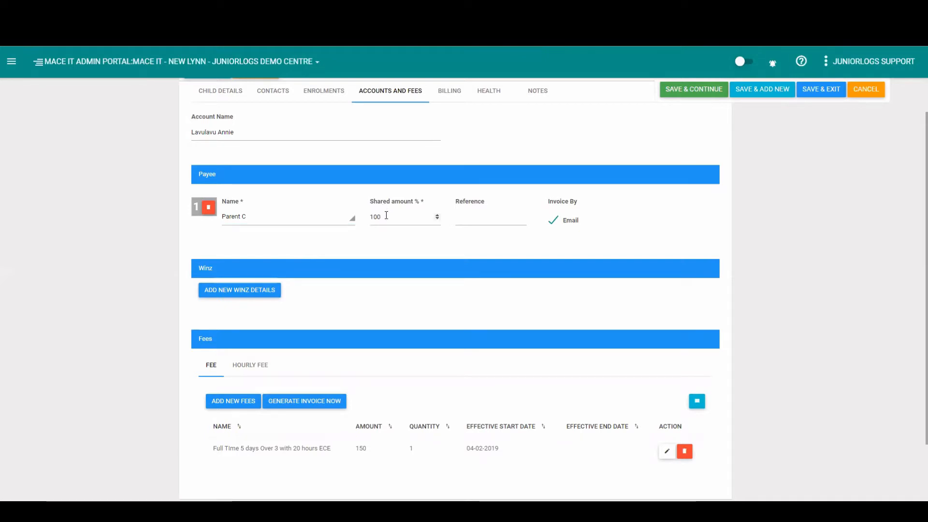
# Add a new WINZ details row to the child's account
pyautogui.click(239, 299)
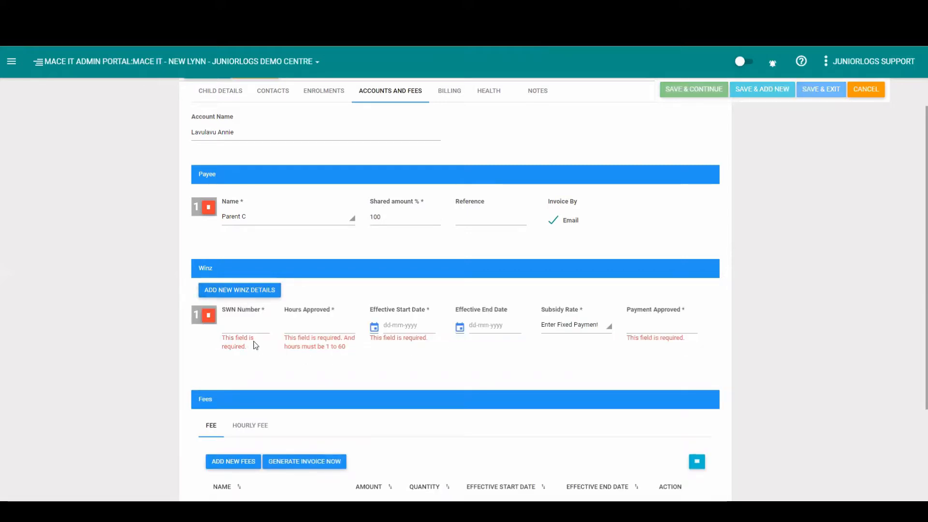
pyautogui.click(631, 329)
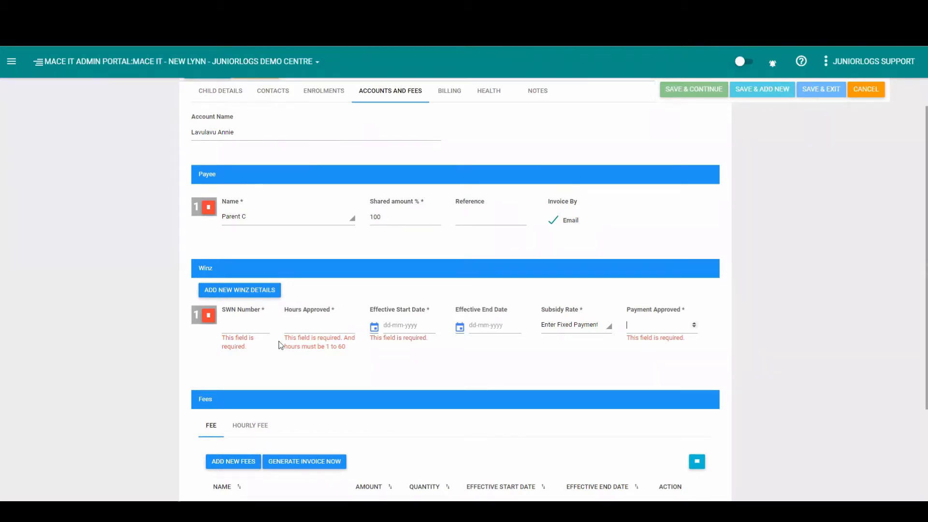
pyautogui.scroll(-3, 190, 352)
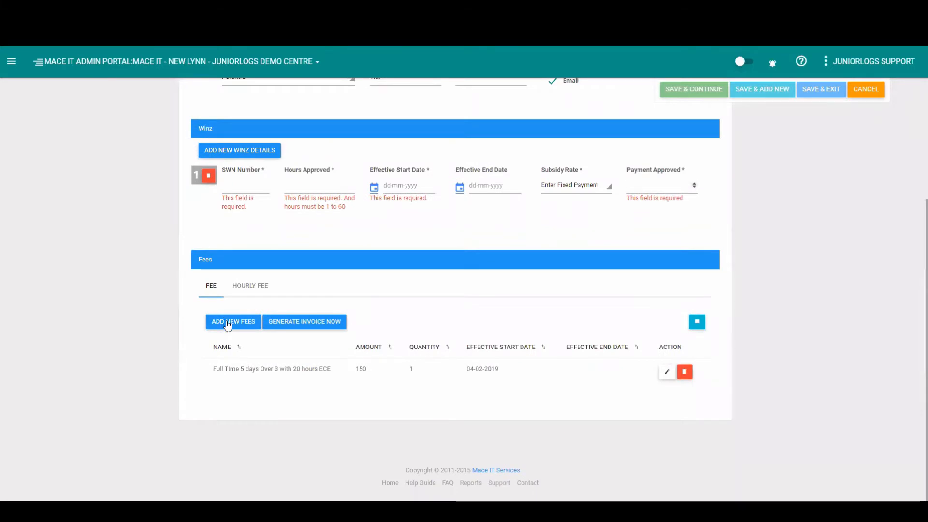
# Open the navigation menu and browse the options under Settings, then close the menu
pyautogui.click(11, 62)
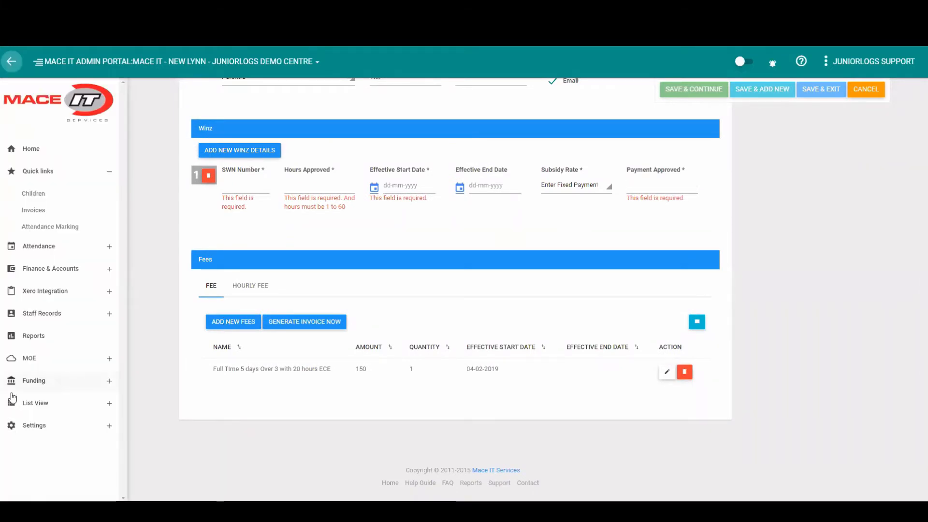
pyautogui.click(30, 426)
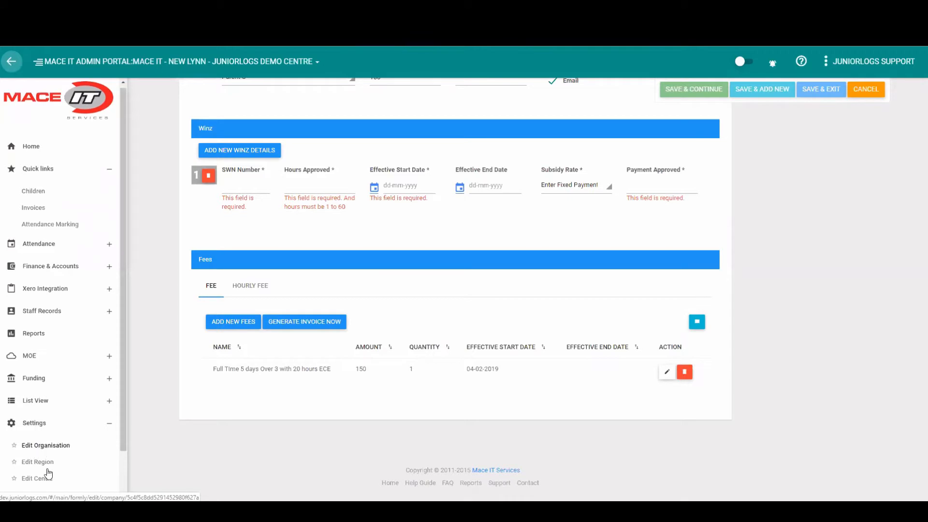
pyautogui.scroll(-1, 48, 474)
pyautogui.rightClick(43, 494)
pyautogui.click(93, 405)
pyautogui.click(22, 491)
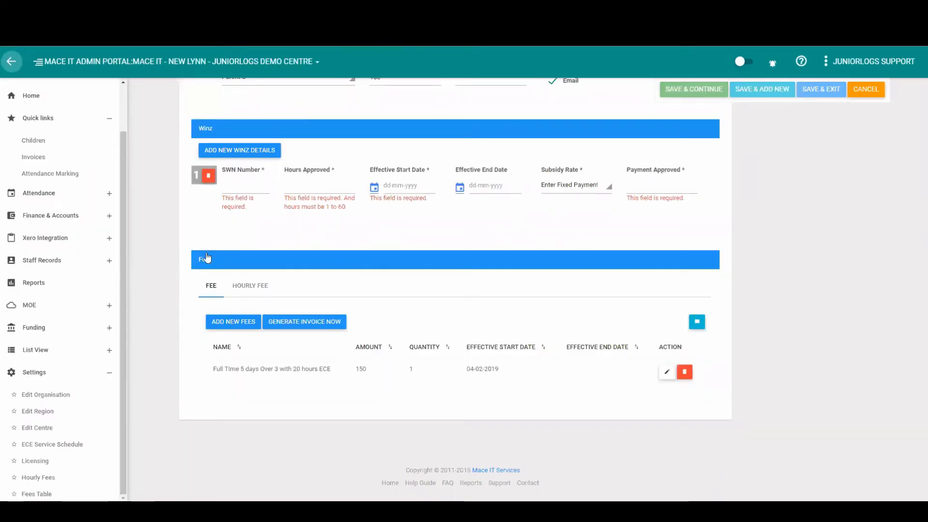
pyautogui.click(7, 64)
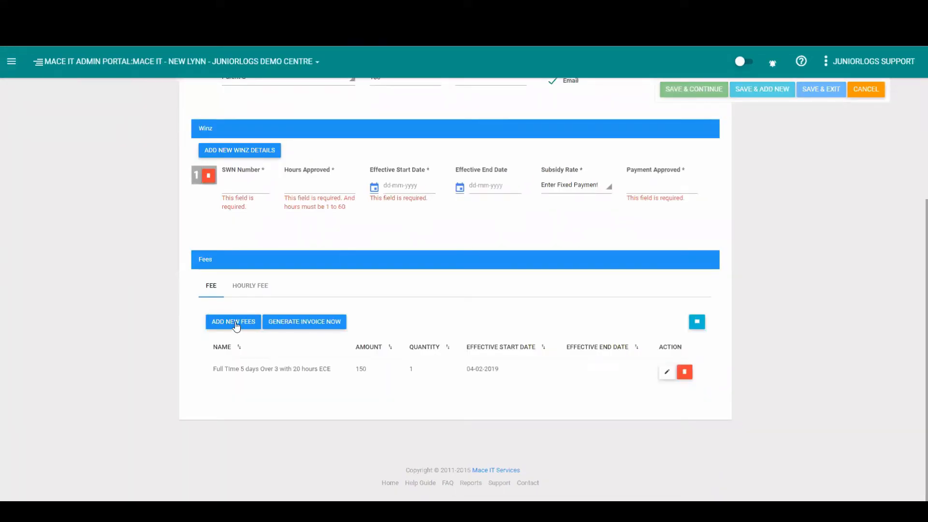
# Open a new fee form and choose the Preschool Day 5 days with 20 free hours ECE fee
pyautogui.click(235, 322)
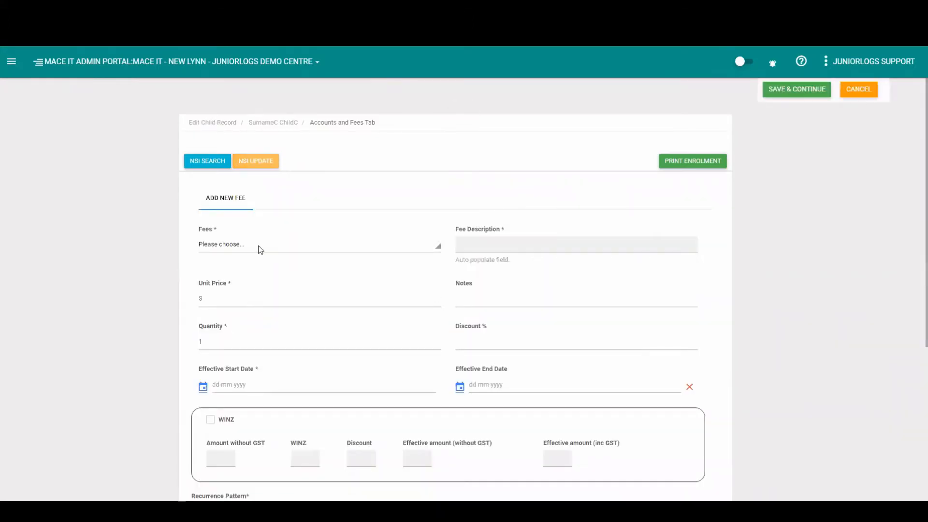
pyautogui.click(260, 249)
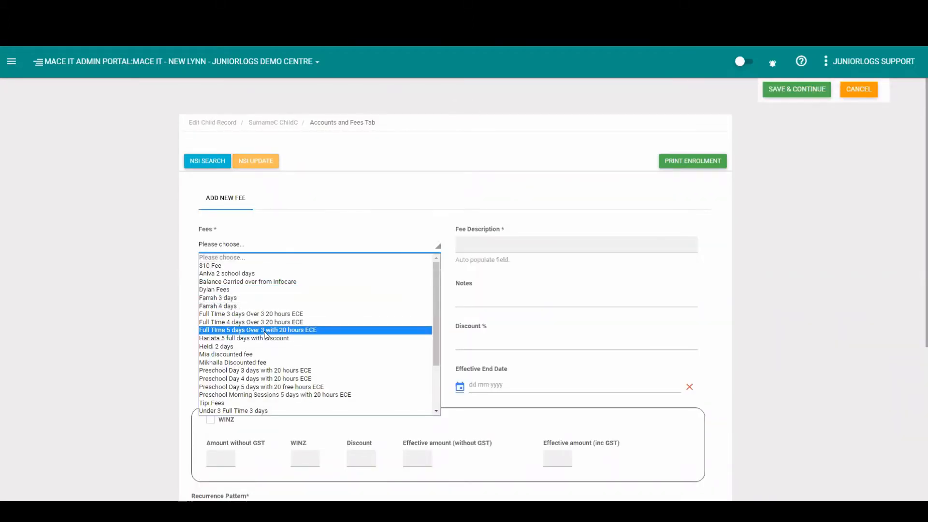
pyautogui.click(261, 387)
pyautogui.scroll(-2, 225, 309)
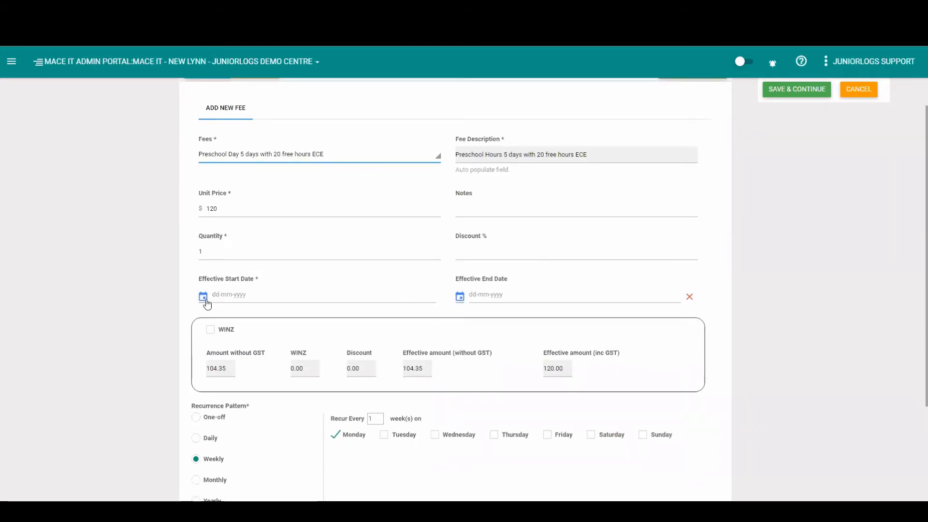
# Tick the WINZ option on the new fee, then cancel the fee form
pyautogui.scroll(-1, 215, 339)
pyautogui.scroll(-1, 216, 339)
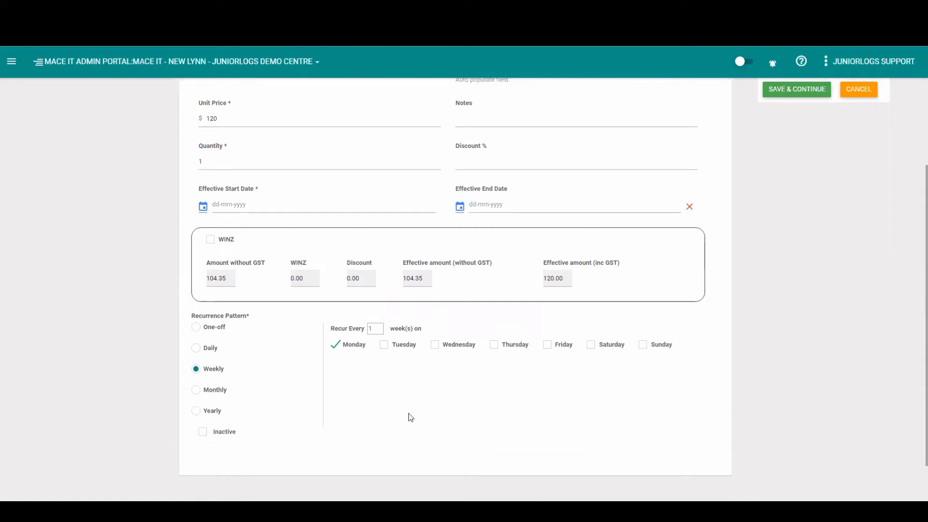
pyautogui.click(211, 241)
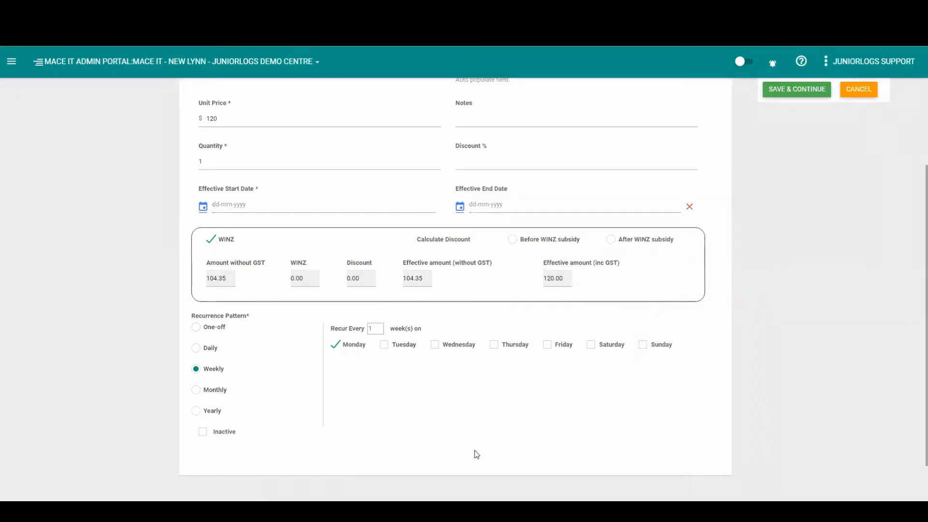
pyautogui.scroll(2, 477, 453)
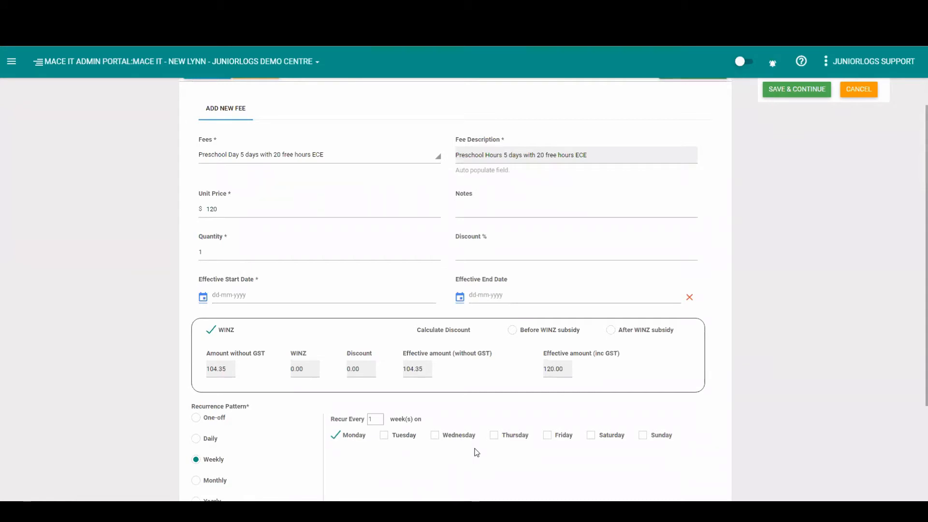
pyautogui.click(479, 256)
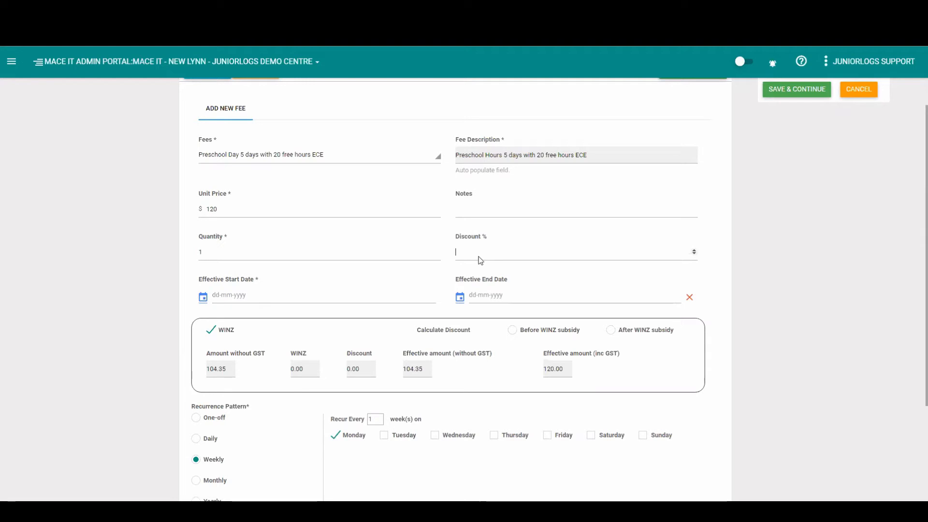
pyautogui.click(850, 90)
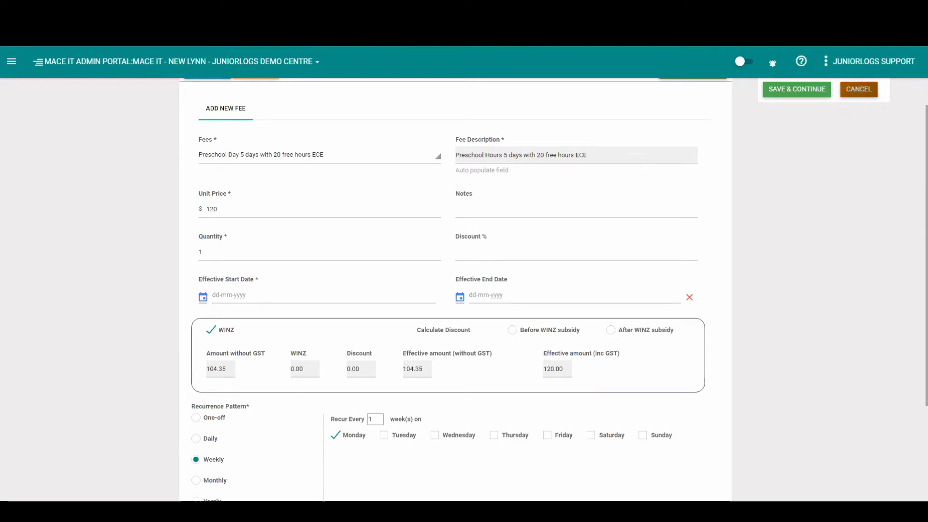
# Examine the existing fee's name and amount in the Fees list
pyautogui.scroll(-2, 207, 421)
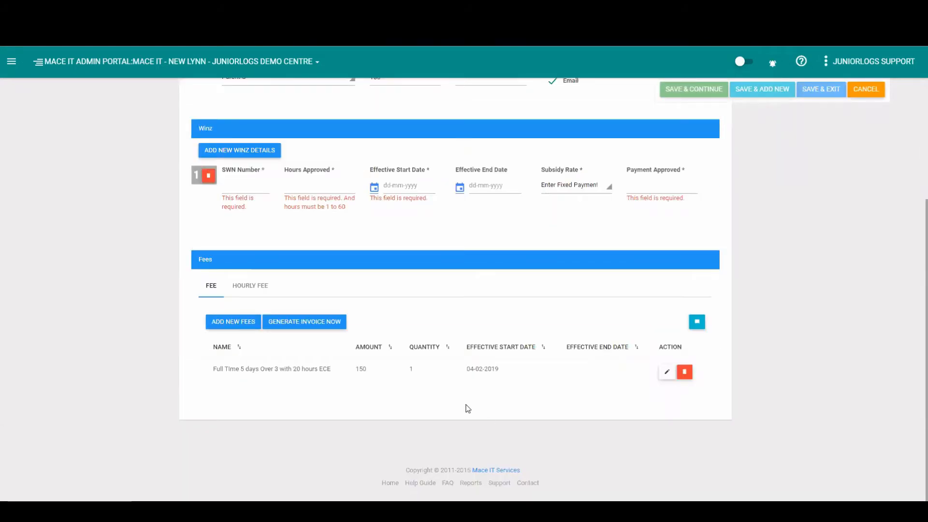
pyautogui.moveTo(229, 369); pyautogui.dragTo(329, 370)
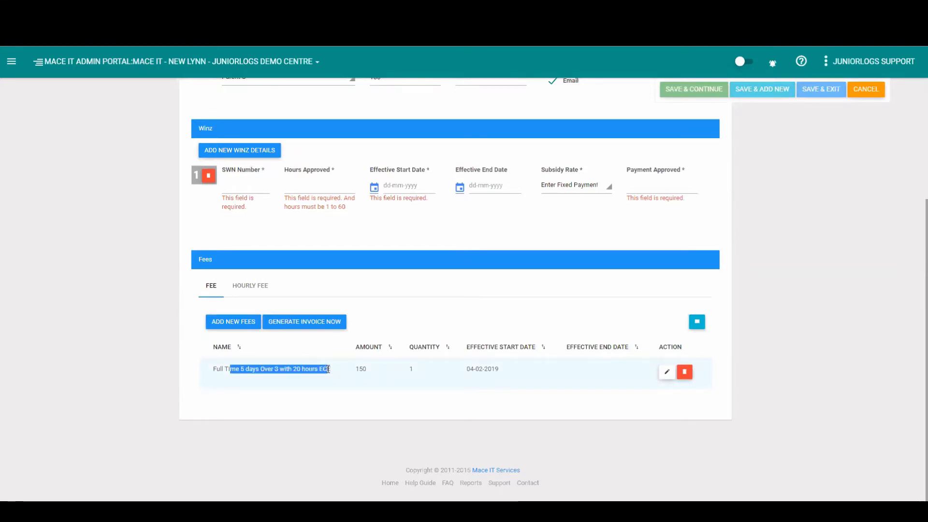
pyautogui.doubleClick(361, 369)
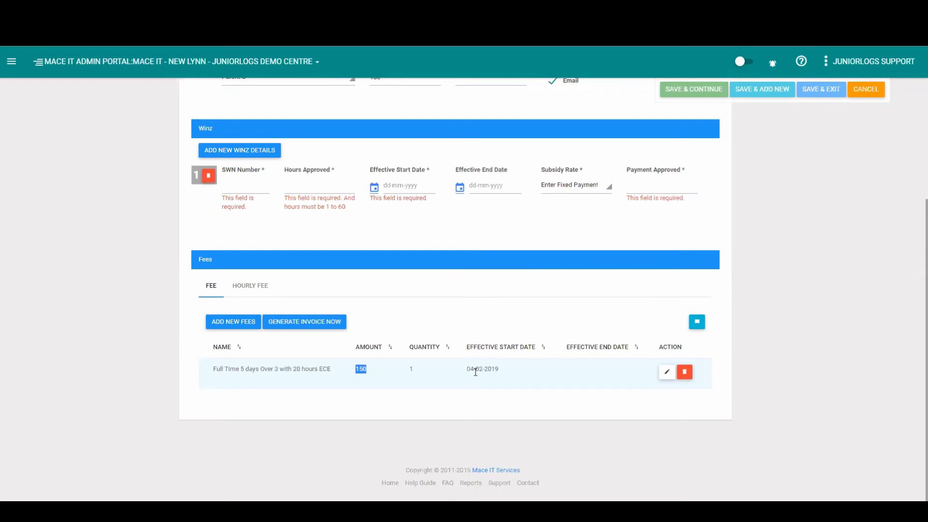
# Open the Health tab and review the immunisation and medicine category sections
pyautogui.scroll(5, 280, 286)
pyautogui.click(488, 181)
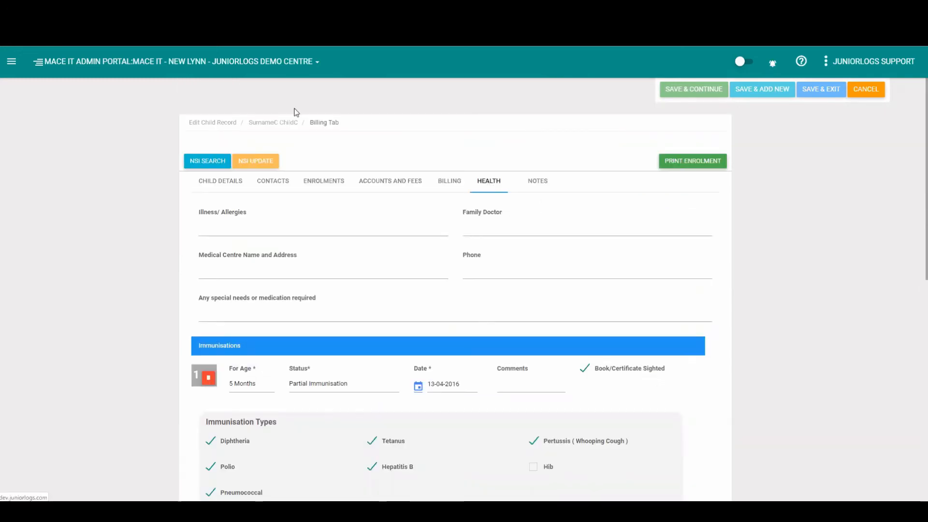
pyautogui.scroll(-2, 426, 256)
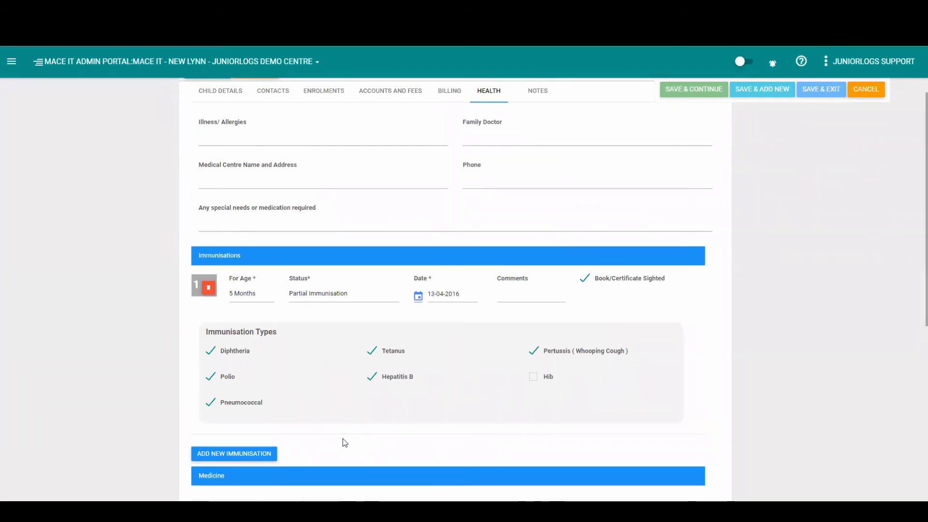
pyautogui.scroll(-1, 419, 411)
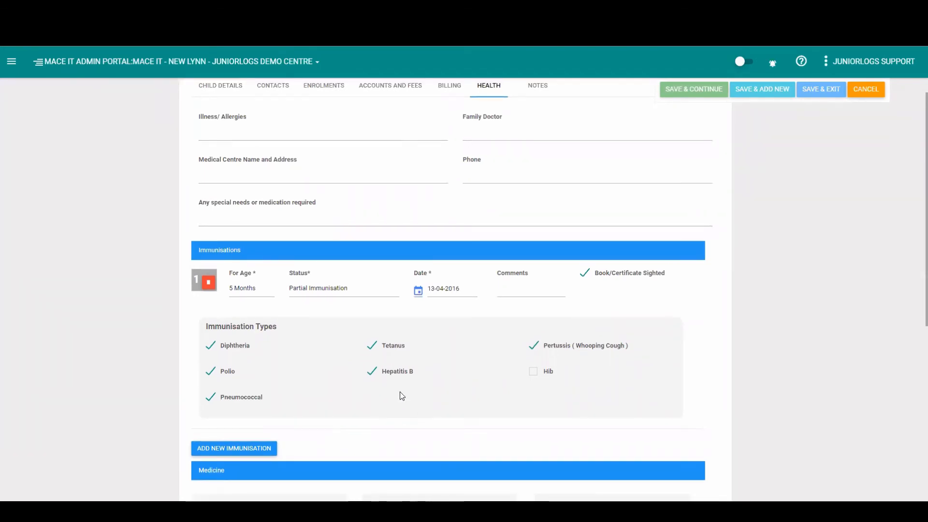
pyautogui.scroll(-2, 399, 391)
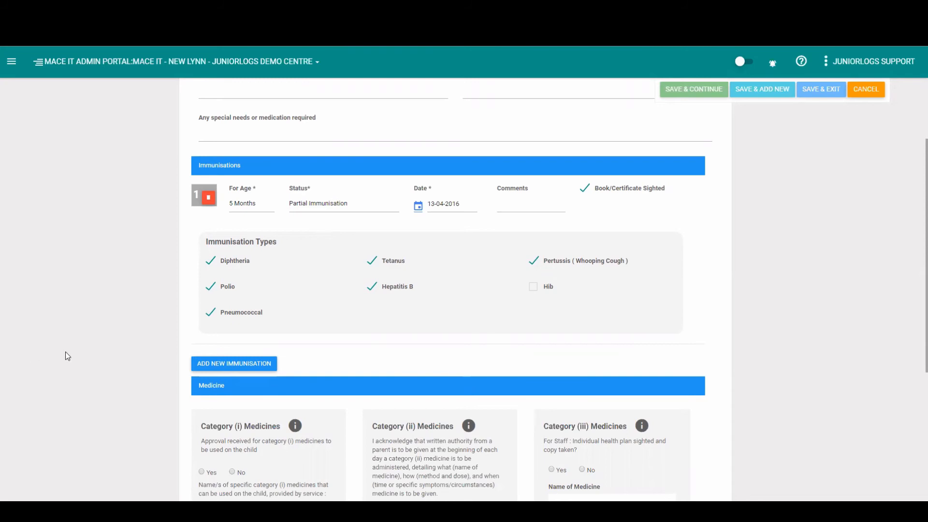
pyautogui.scroll(-4, 67, 356)
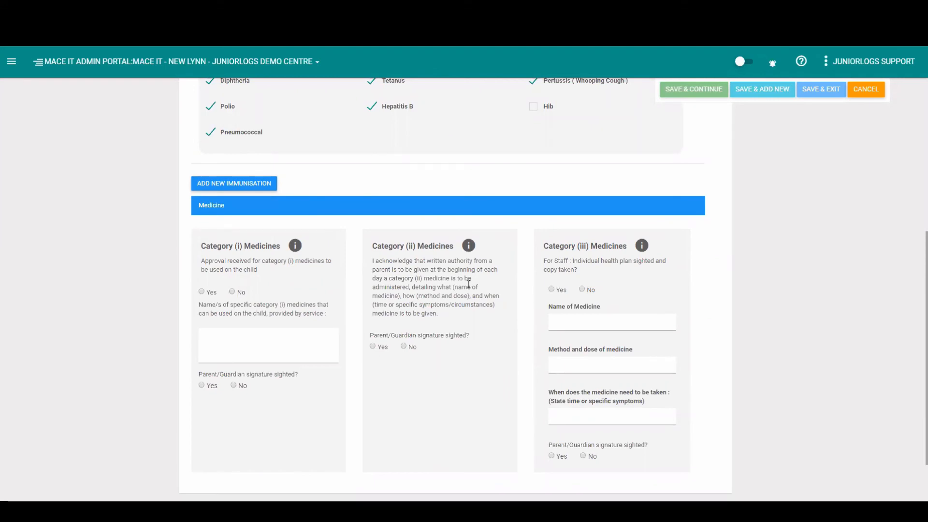
pyautogui.moveTo(467, 246)
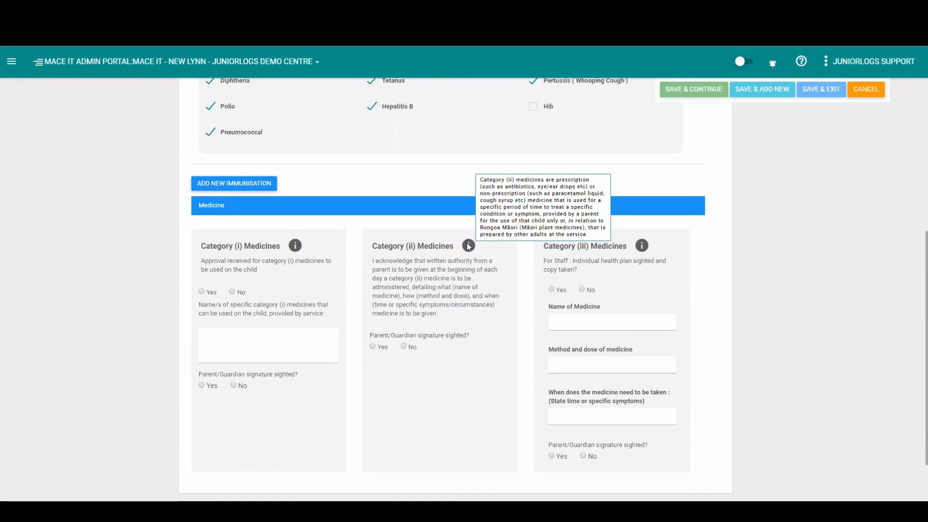
pyautogui.scroll(7, 466, 433)
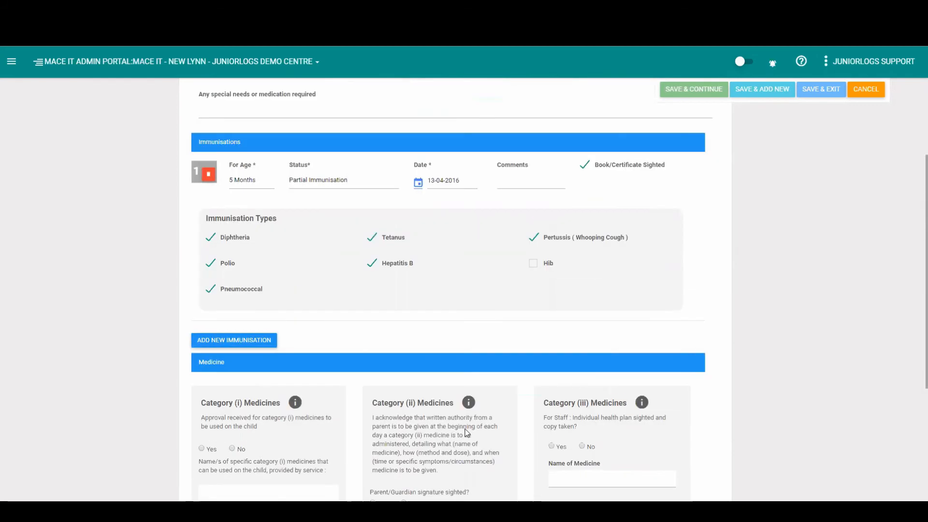
# Open the Notes tab, add a new note row and open its Type list
pyautogui.click(538, 181)
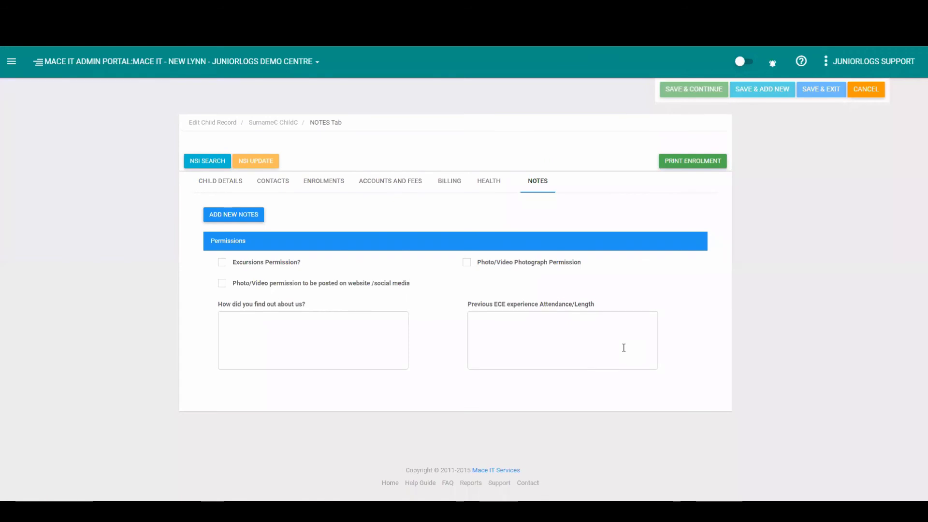
pyautogui.click(237, 214)
pyautogui.click(268, 262)
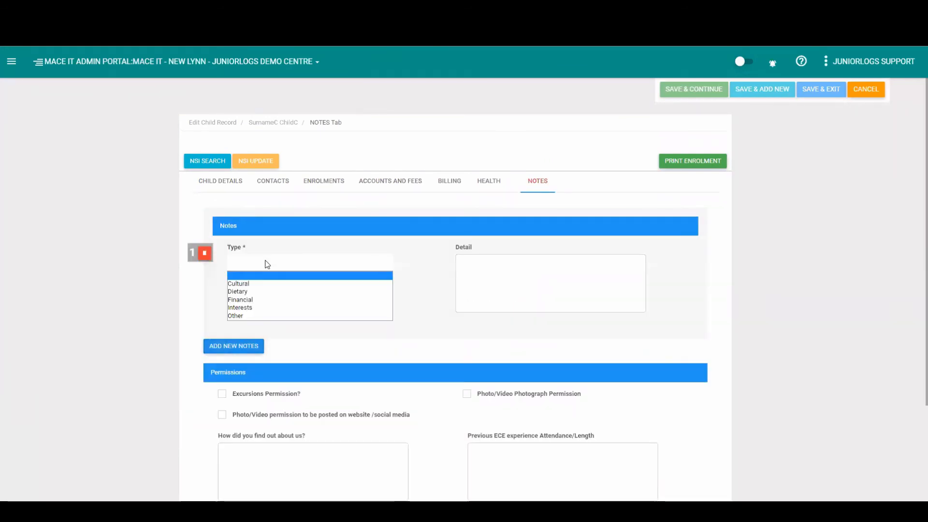